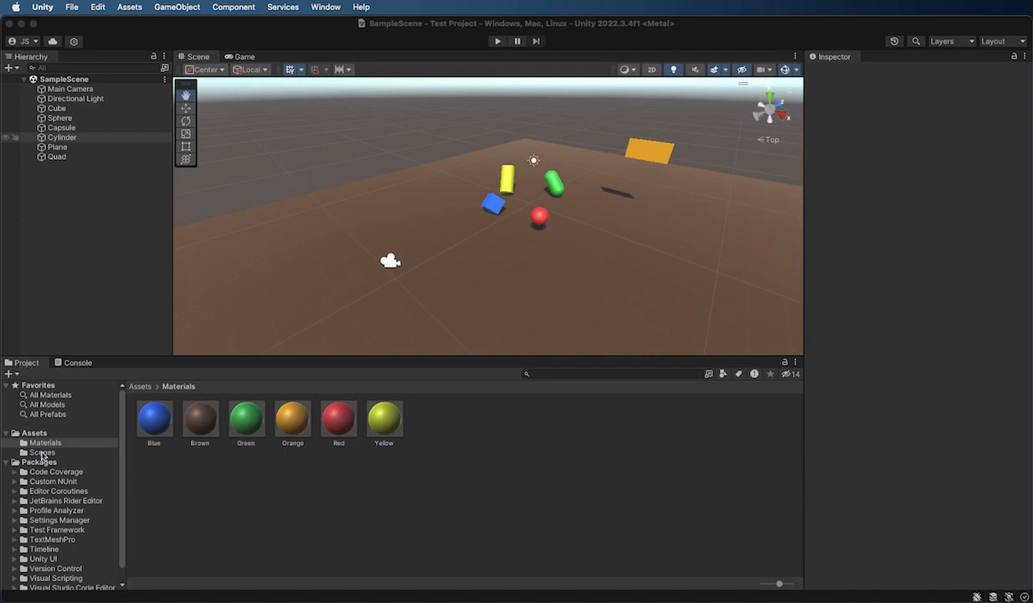
Save a copy of the current scene as "Level 1" in the project's Assets/Scenes folder.
{"action": "left_click", "coordinate": [40, 453]}
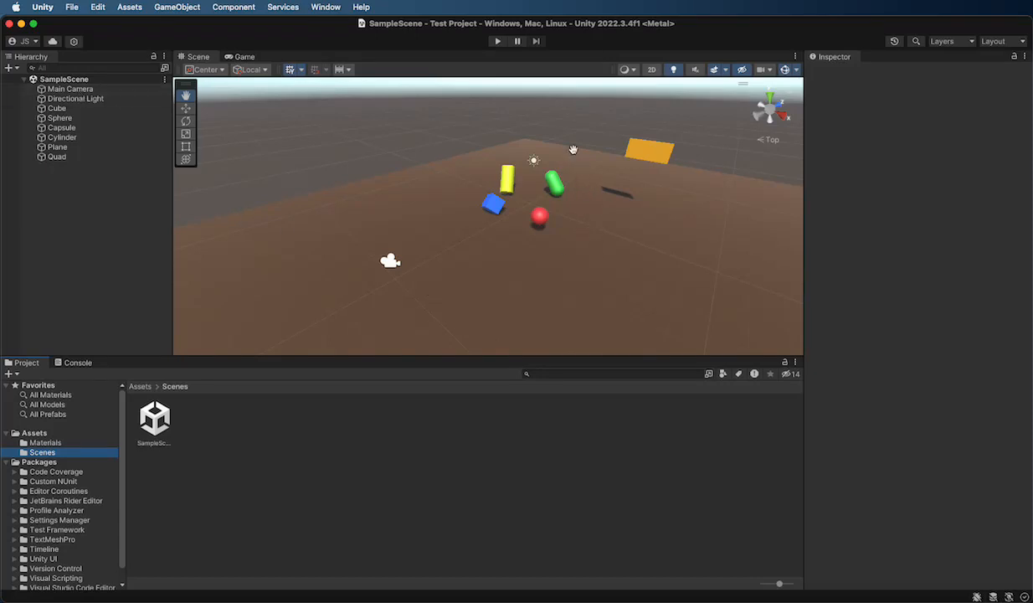
{"action": "left_click", "coordinate": [73, 8]}
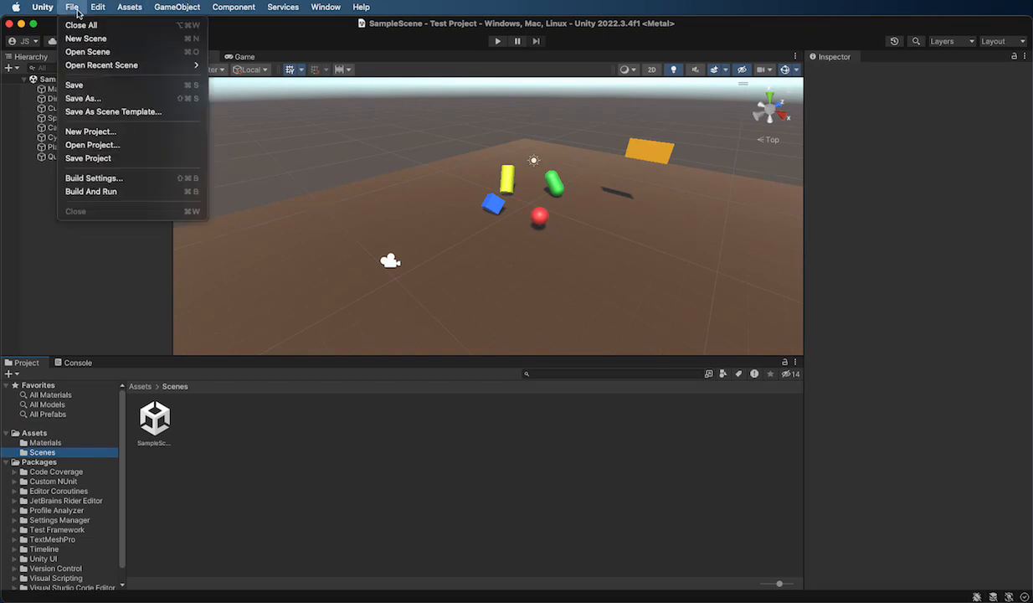
{"action": "left_click", "coordinate": [96, 99]}
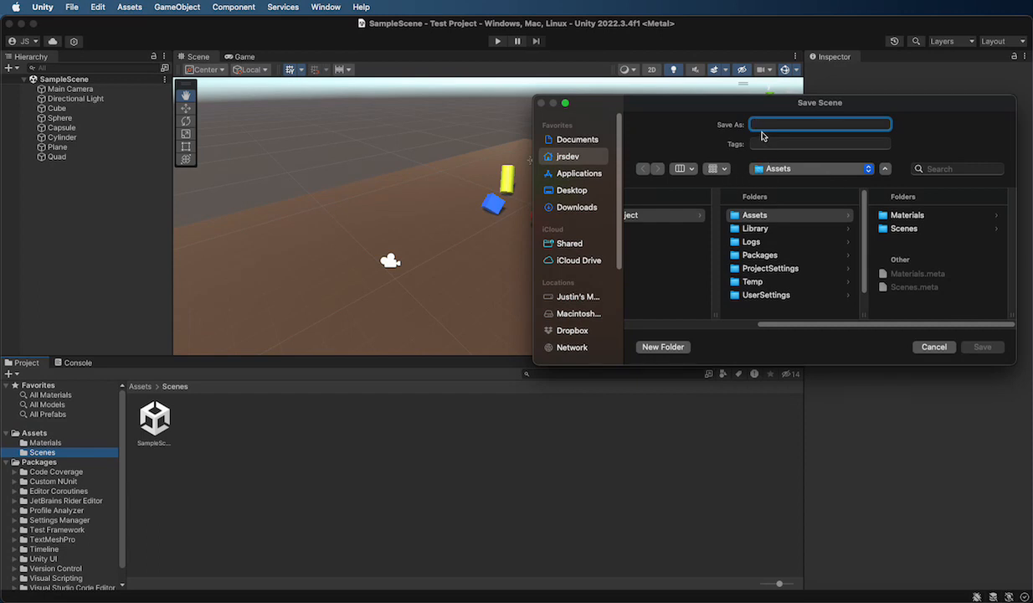
{"action": "left_click_drag", "start_coordinate": [676, 108], "coordinate": [653, 108]}
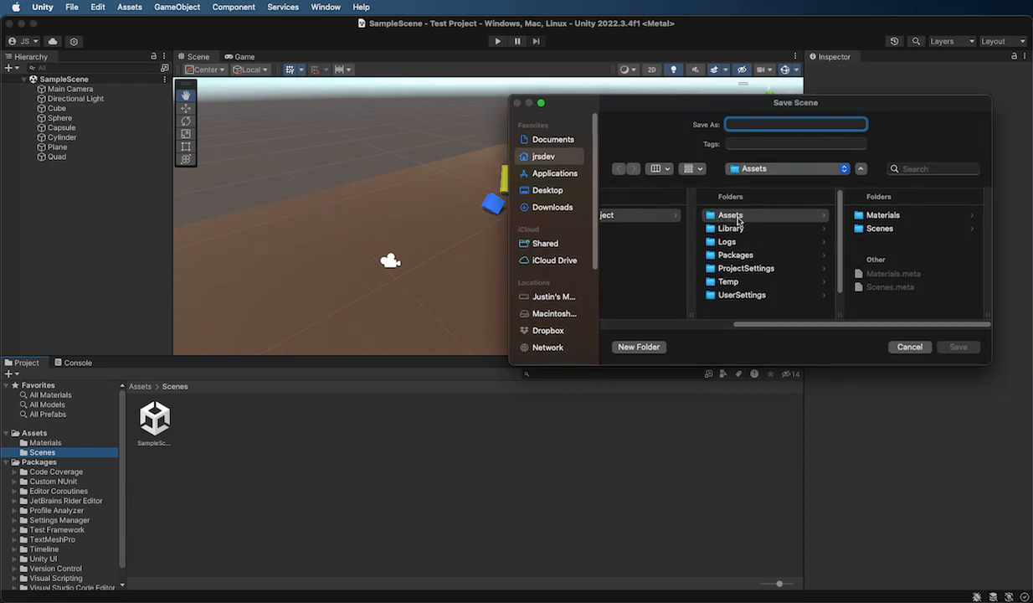
{"action": "left_click", "coordinate": [723, 216]}
{"action": "left_click", "coordinate": [852, 226]}
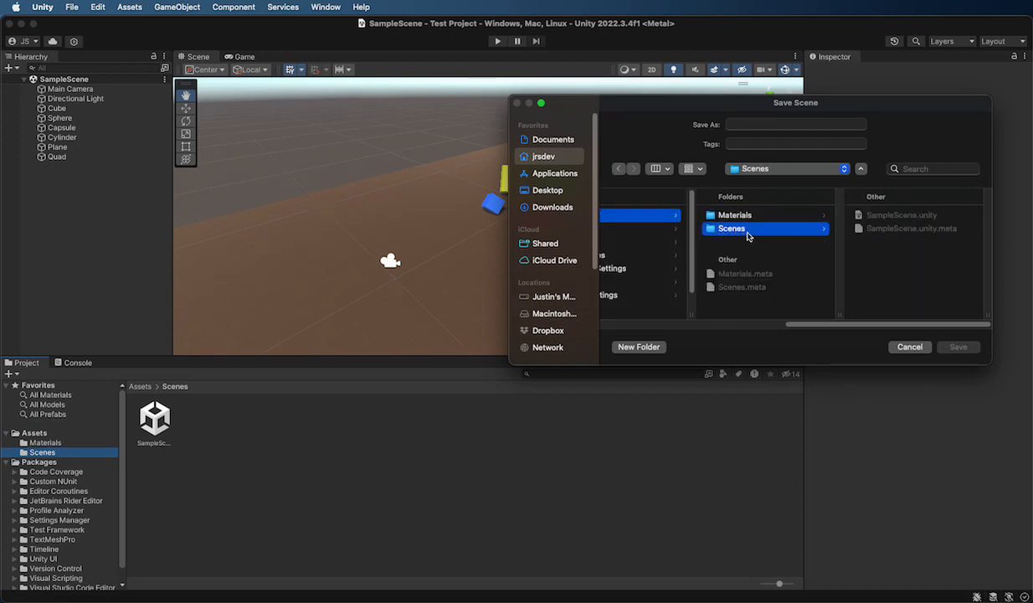
{"action": "left_click", "coordinate": [737, 125]}
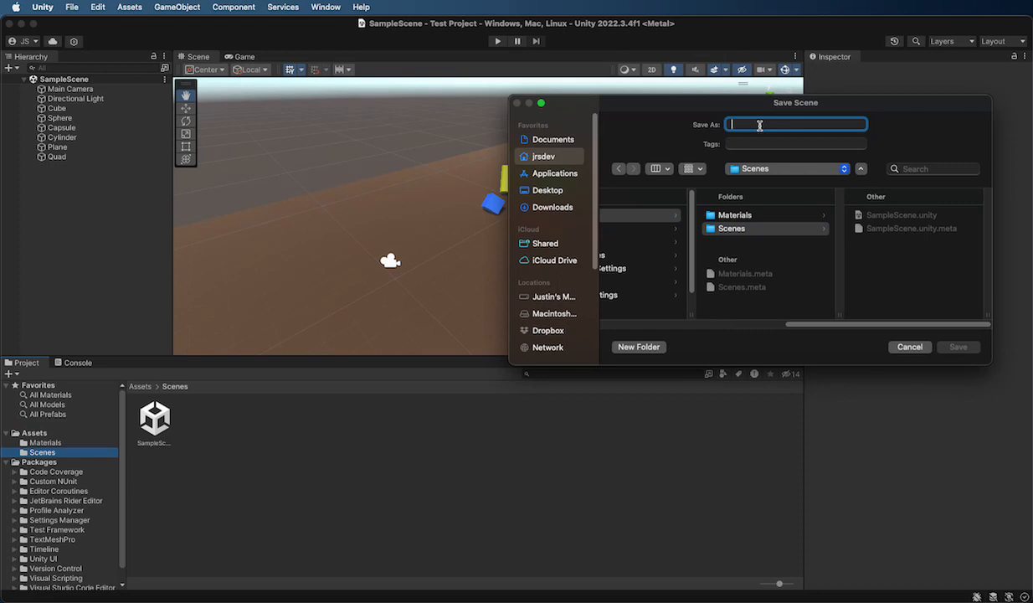
{"action": "type", "text": "Le"}
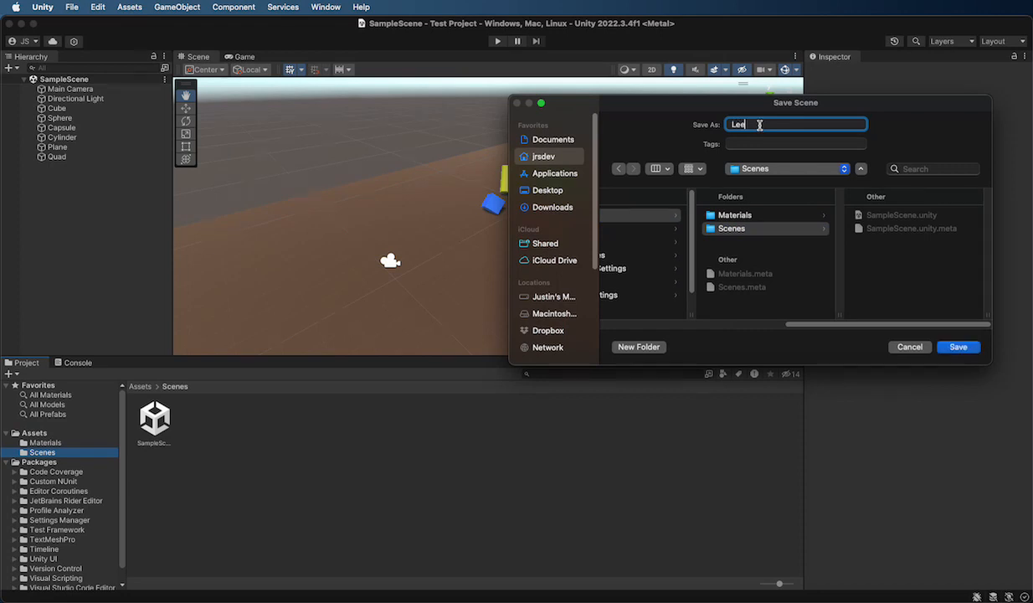
{"action": "type", "text": "vel 1"}
{"action": "left_click", "coordinate": [958, 348]}
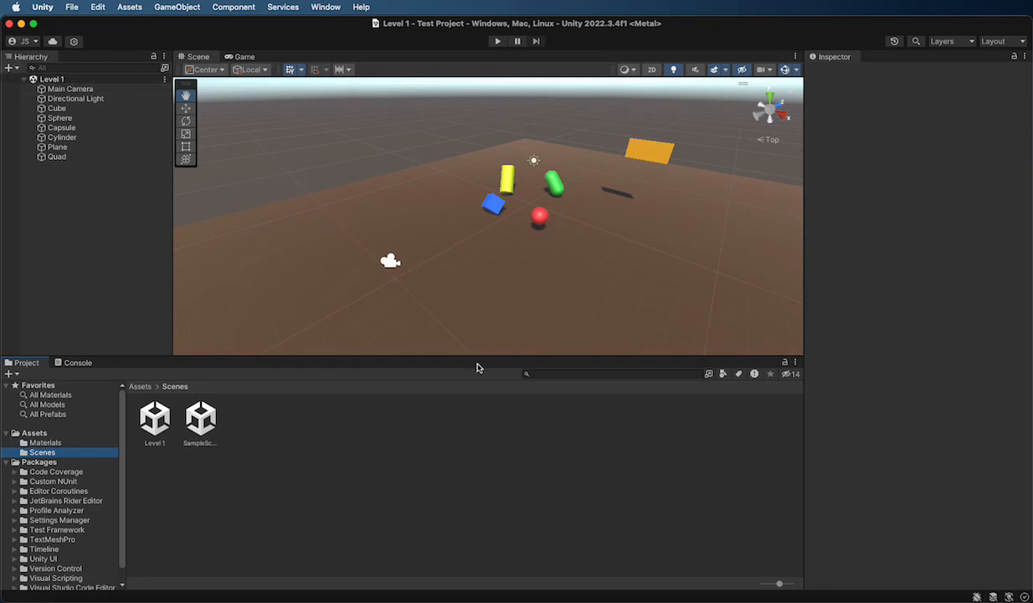
Create a new folder named "Prefab" directly inside the Assets folder.
{"action": "mouse_move", "coordinate": [482, 356]}
{"action": "left_mouse_down"}
{"action": "mouse_move", "coordinate": [491, 369]}
{"action": "mouse_move", "coordinate": [492, 350]}
{"action": "left_mouse_up"}
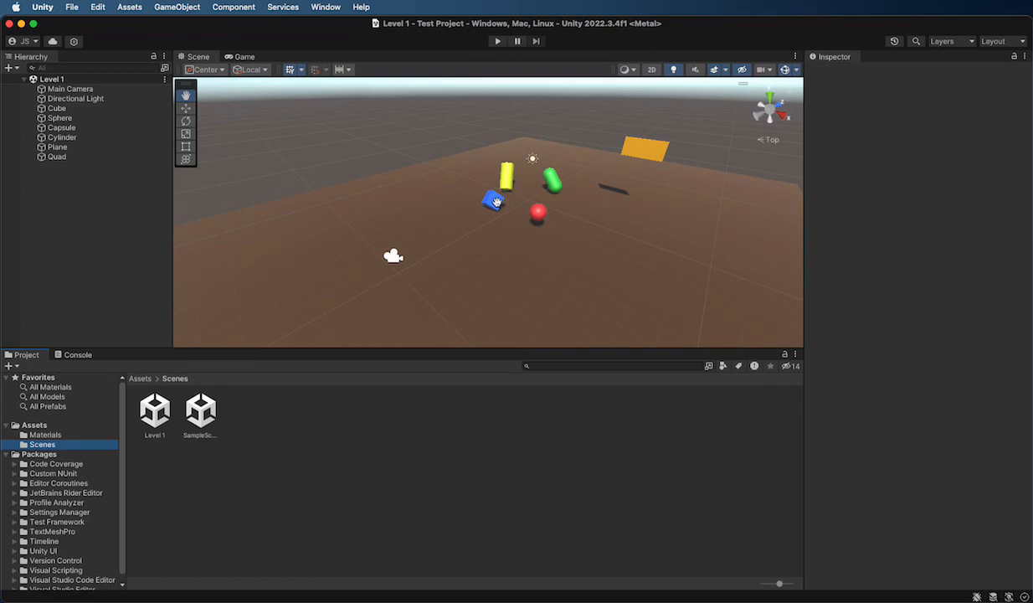
{"action": "left_click", "coordinate": [38, 423]}
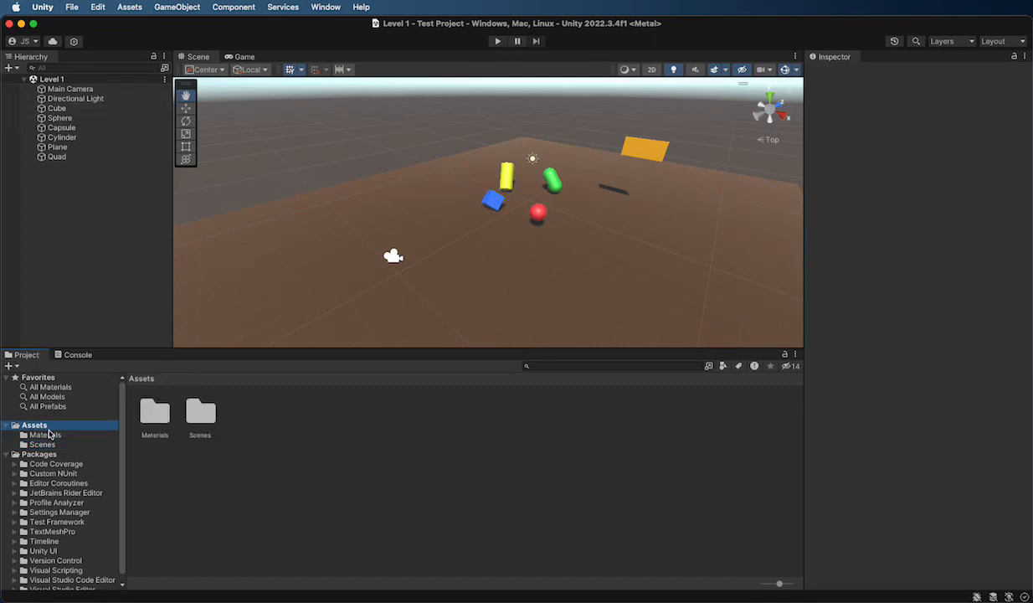
{"action": "right_click", "coordinate": [236, 427]}
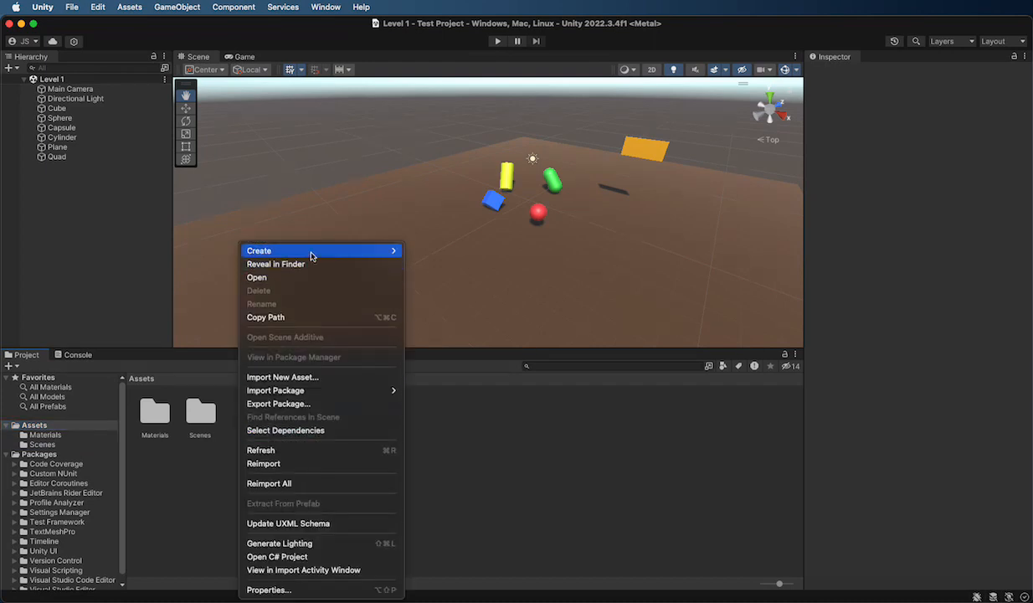
{"action": "mouse_move", "coordinate": [311, 253]}
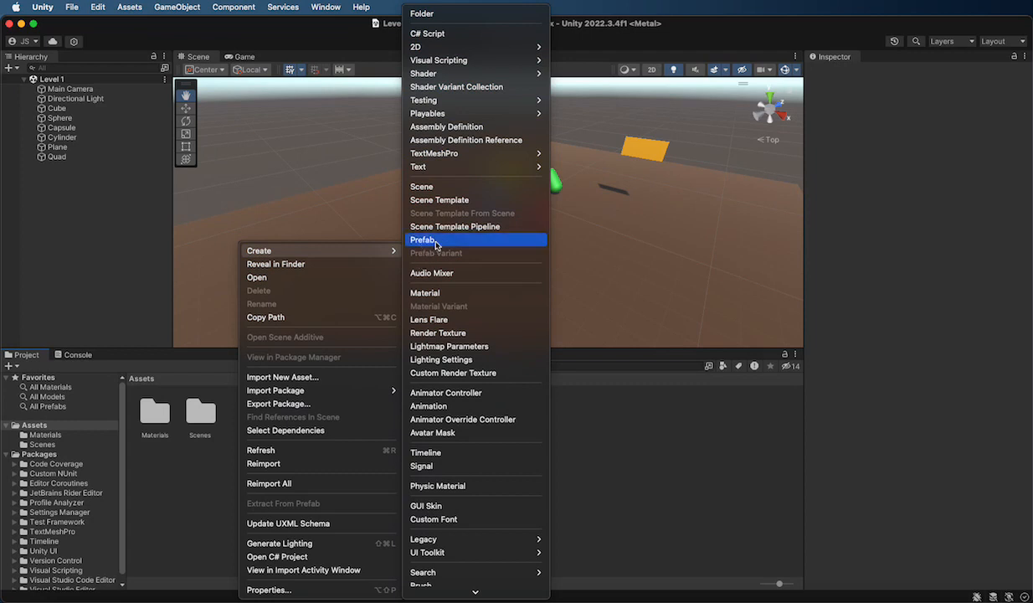
{"action": "left_click", "coordinate": [416, 14]}
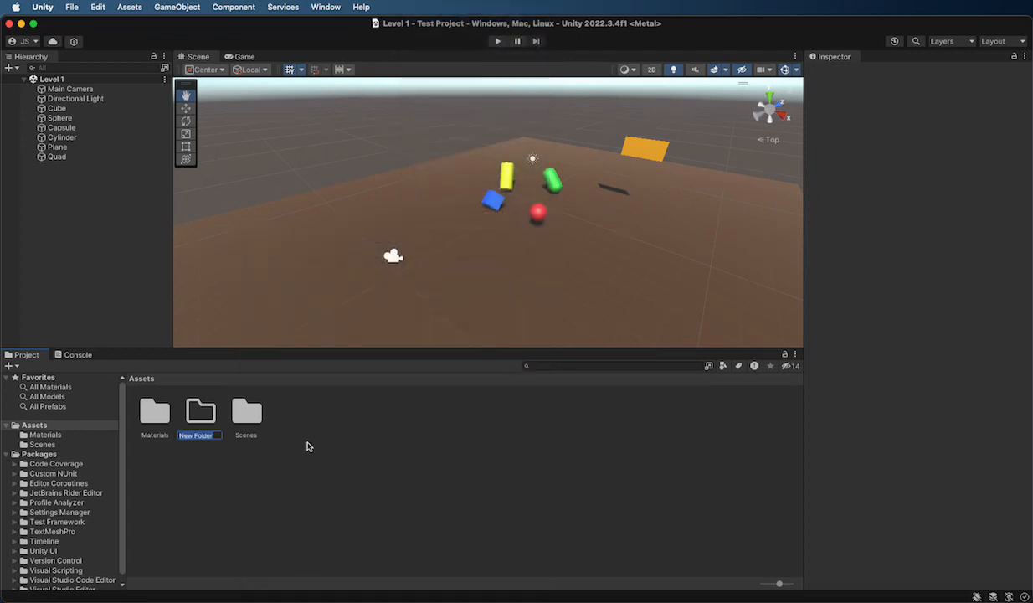
{"action": "type", "text": "Pref"}
{"action": "type", "text": "ba"}
{"action": "key", "text": "BackSpace"}
{"action": "key", "text": "BackSpace"}
{"action": "type", "text": "fab"}
{"action": "key", "text": "BackSpace"}
{"action": "key", "text": "BackSpace"}
{"action": "key", "text": "BackSpace"}
{"action": "type", "text": "ab"}
{"action": "key", "text": "Return"}
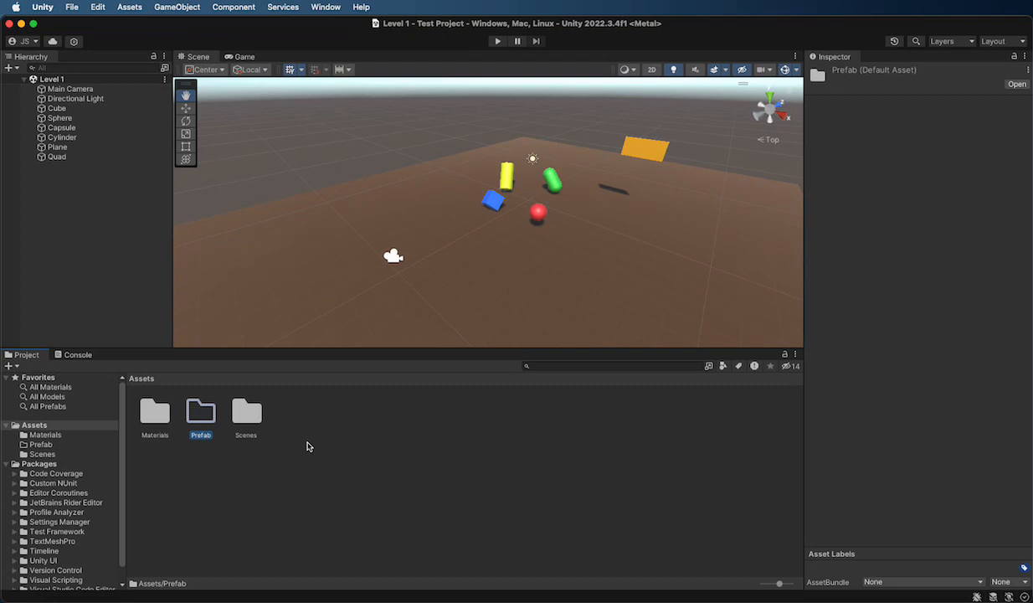
{"action": "left_click", "coordinate": [103, 212]}
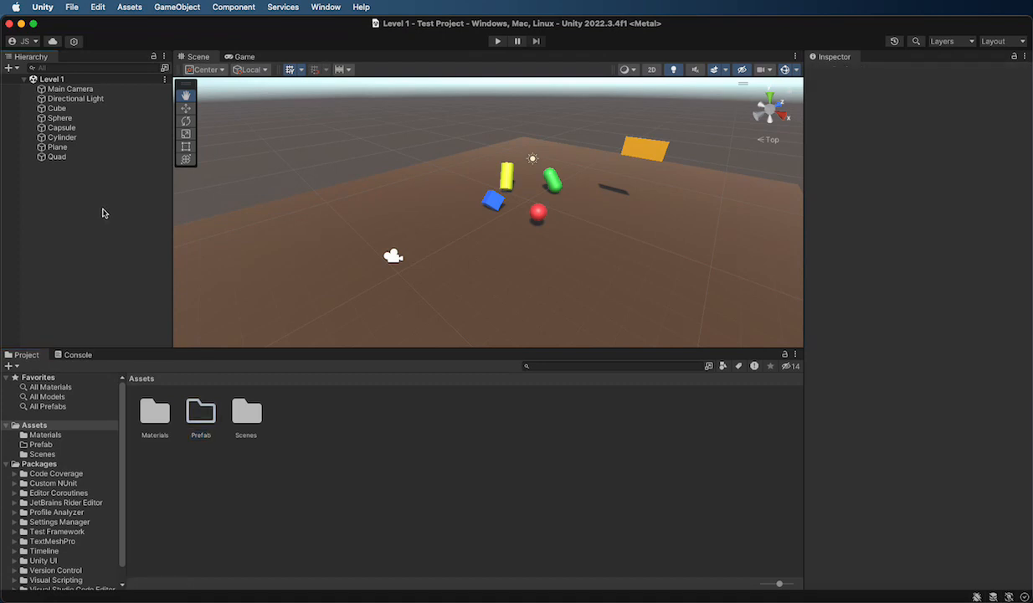
Turn the scene's Cube into a prefab stored in the Prefab folder and save the Level 1 scene.
{"action": "left_click", "coordinate": [67, 109]}
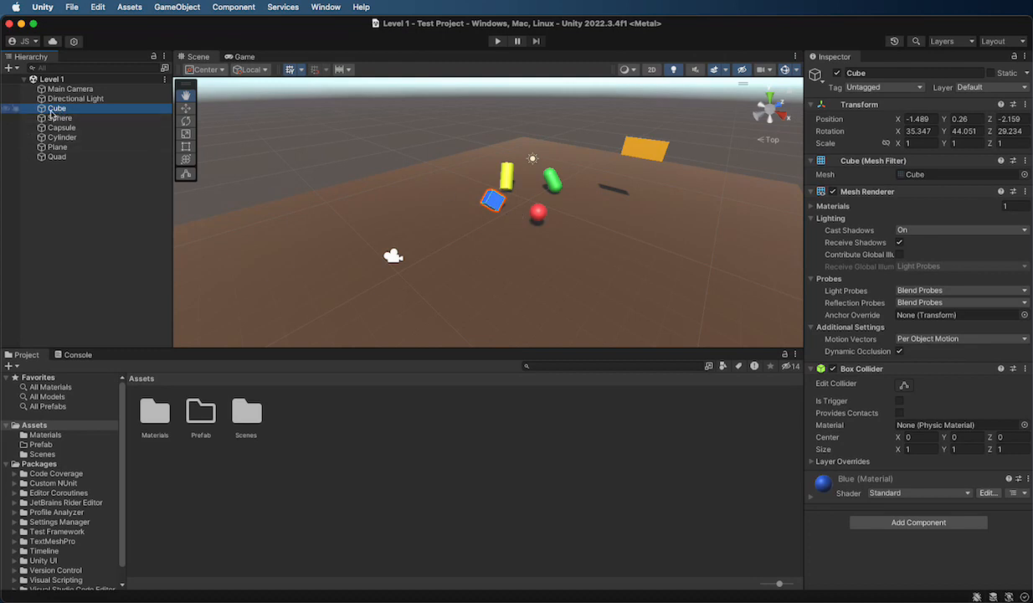
{"action": "double_click", "coordinate": [201, 411]}
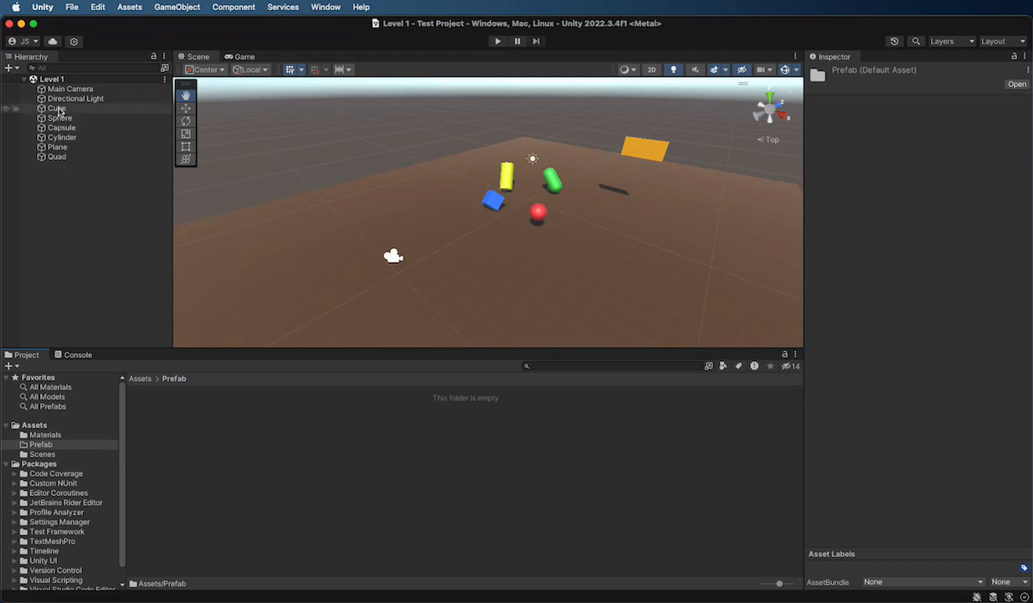
{"action": "left_click_drag", "start_coordinate": [58, 111], "coordinate": [226, 433]}
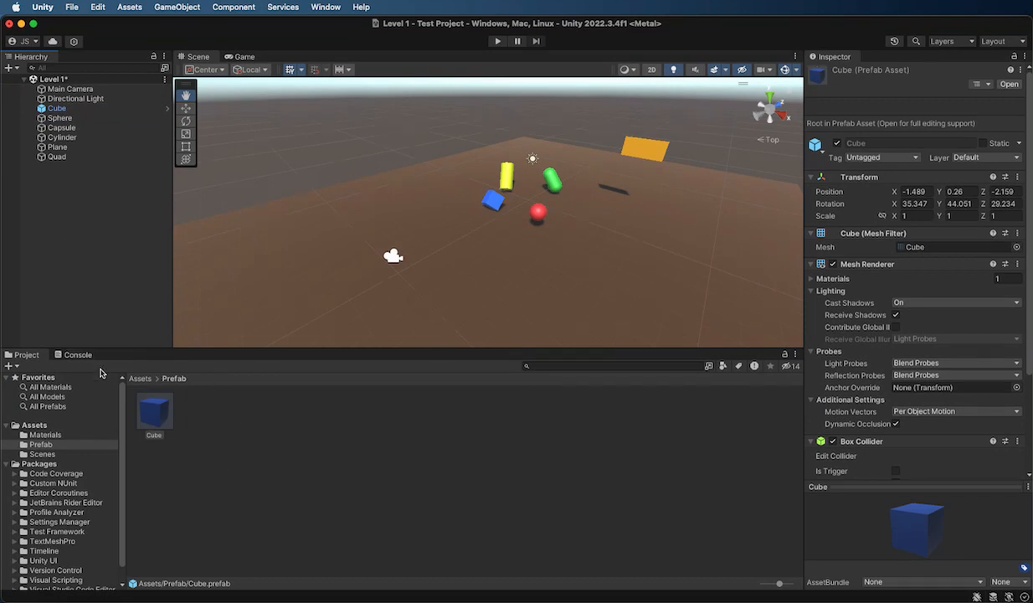
{"action": "scroll", "coordinate": [923, 453], "scroll_direction": "down", "scroll_amount": 5}
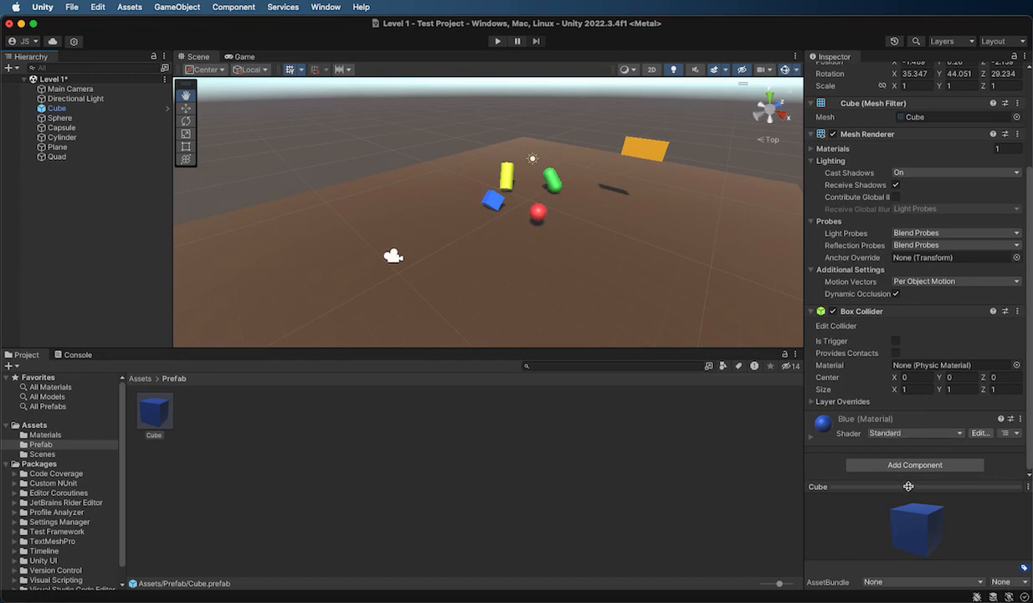
{"action": "mouse_move", "coordinate": [908, 486]}
{"action": "left_mouse_down"}
{"action": "mouse_move", "coordinate": [918, 535]}
{"action": "mouse_move", "coordinate": [924, 487]}
{"action": "left_mouse_up"}
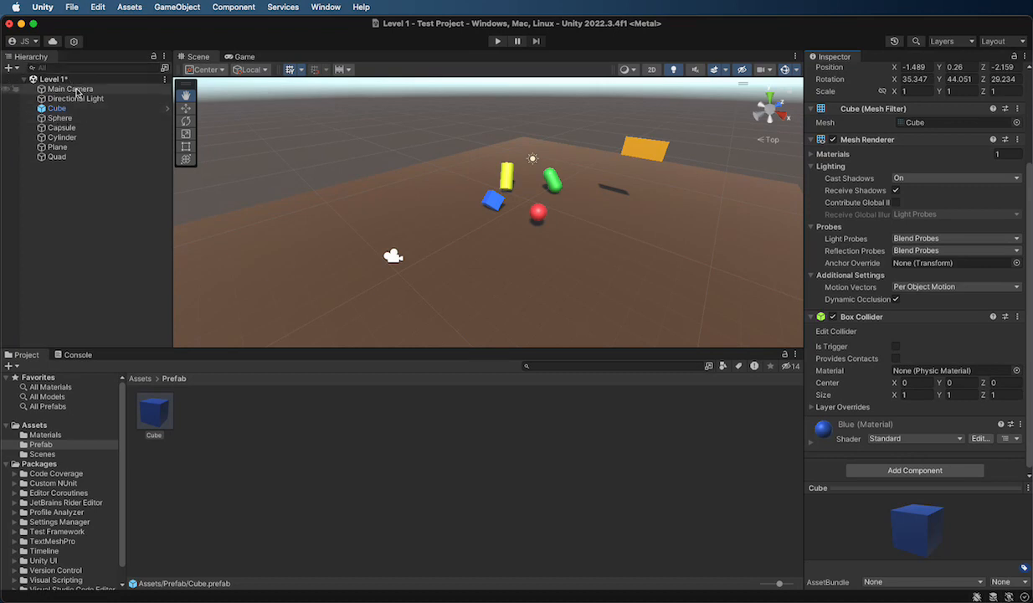
{"action": "key", "text": "super+s"}
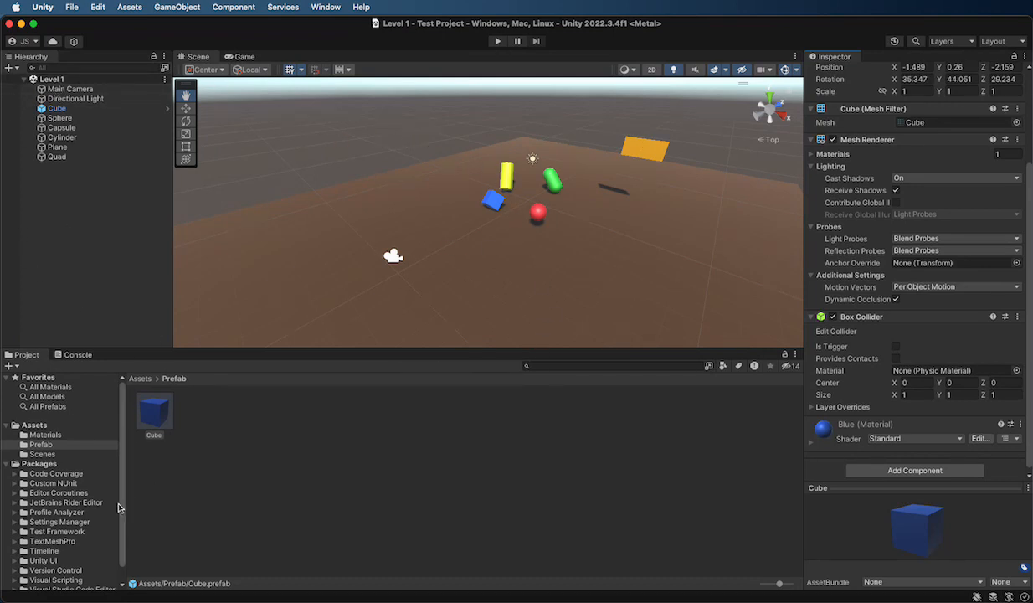
Create a new scene asset named "Level 2" in the Scenes folder.
{"action": "left_click", "coordinate": [43, 454]}
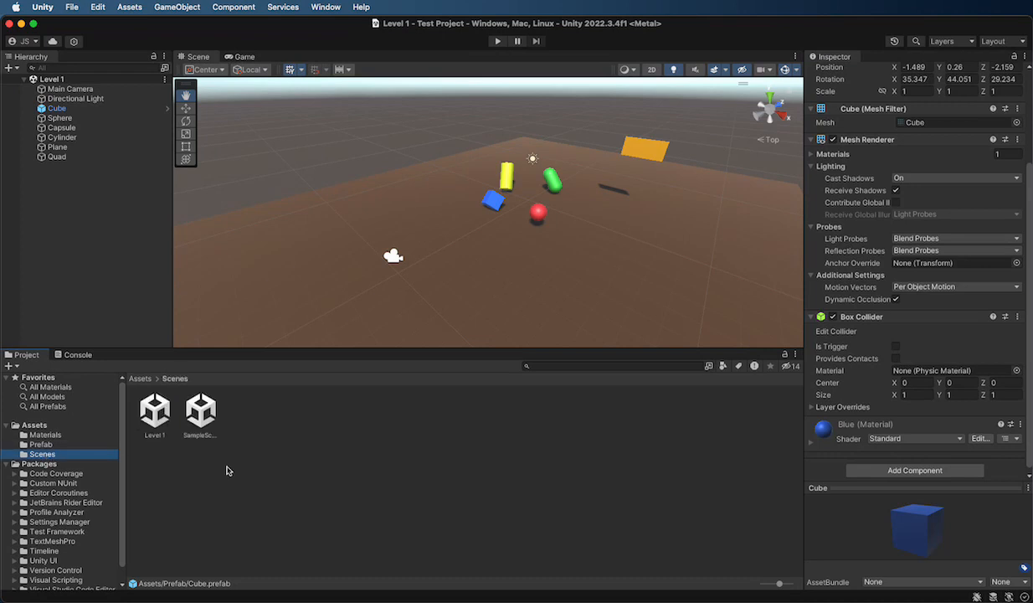
{"action": "right_click", "coordinate": [257, 426]}
{"action": "mouse_move", "coordinate": [360, 255]}
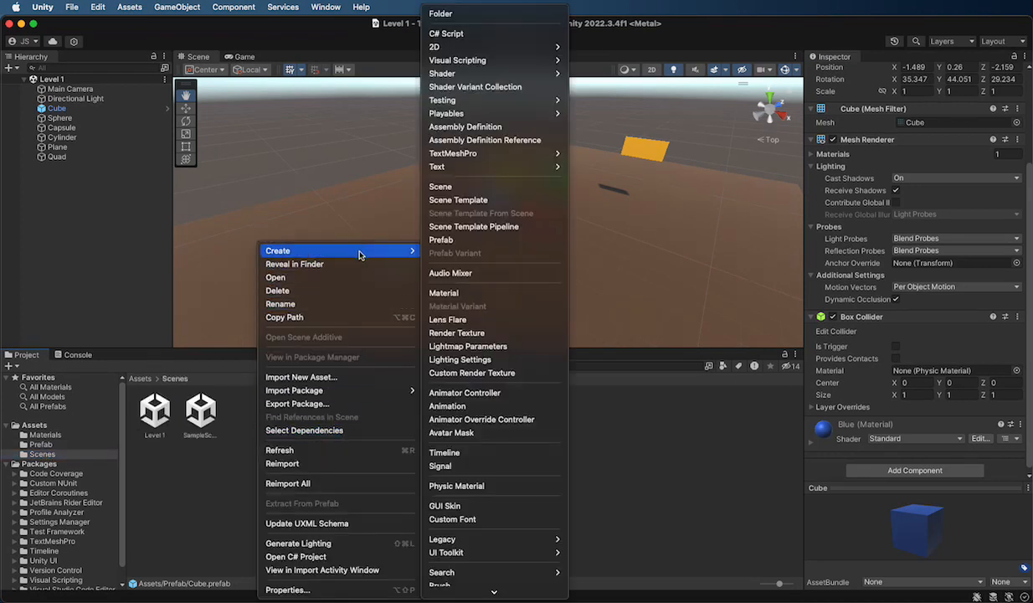
{"action": "left_click", "coordinate": [453, 187]}
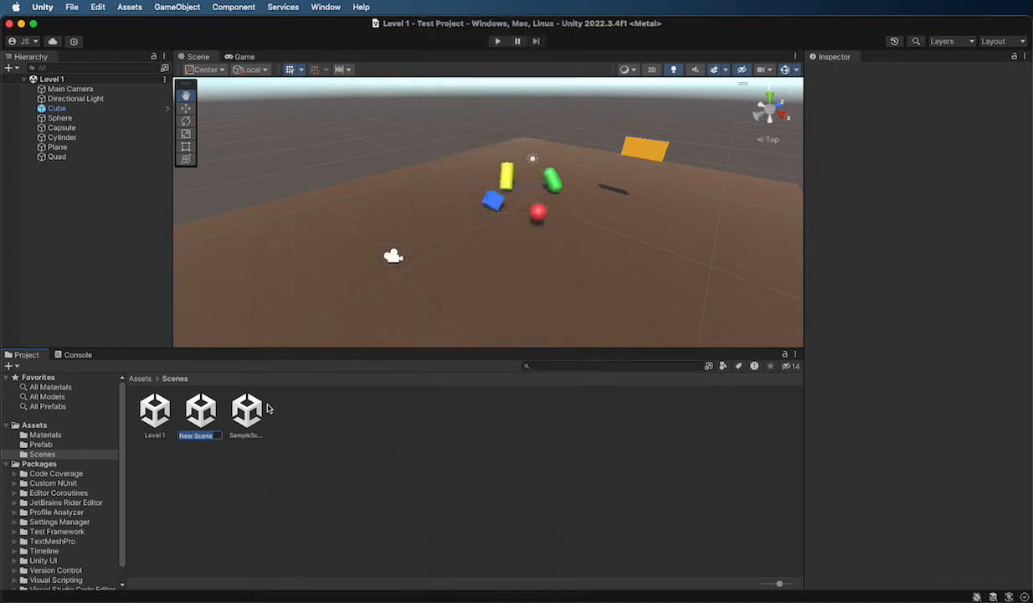
{"action": "type", "text": "Level 2"}
{"action": "key", "text": "Return"}
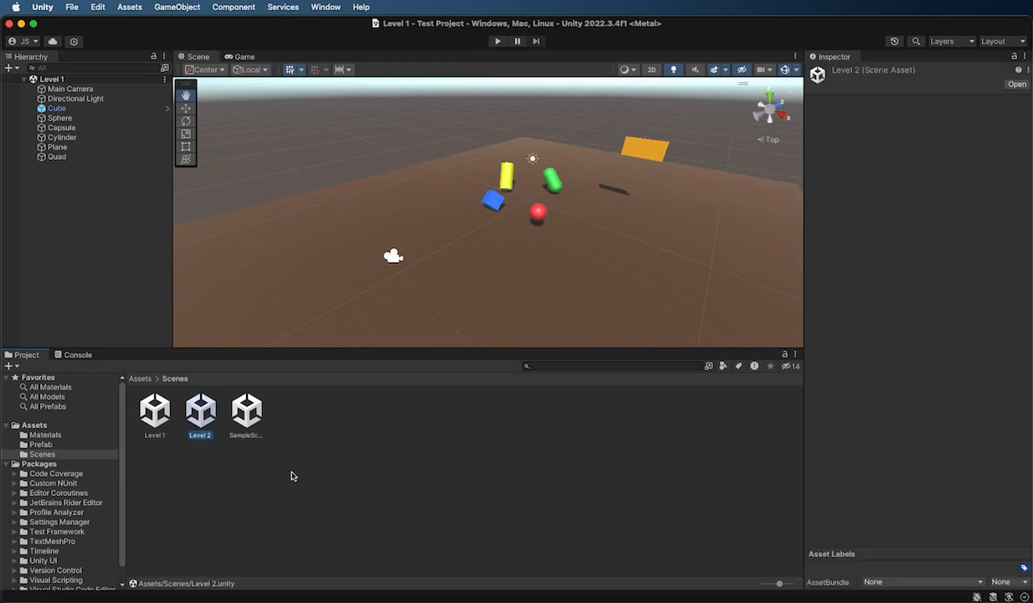
Open the Level 2 scene and add an instance of the Cube prefab to its hierarchy.
{"action": "double_click", "coordinate": [201, 412]}
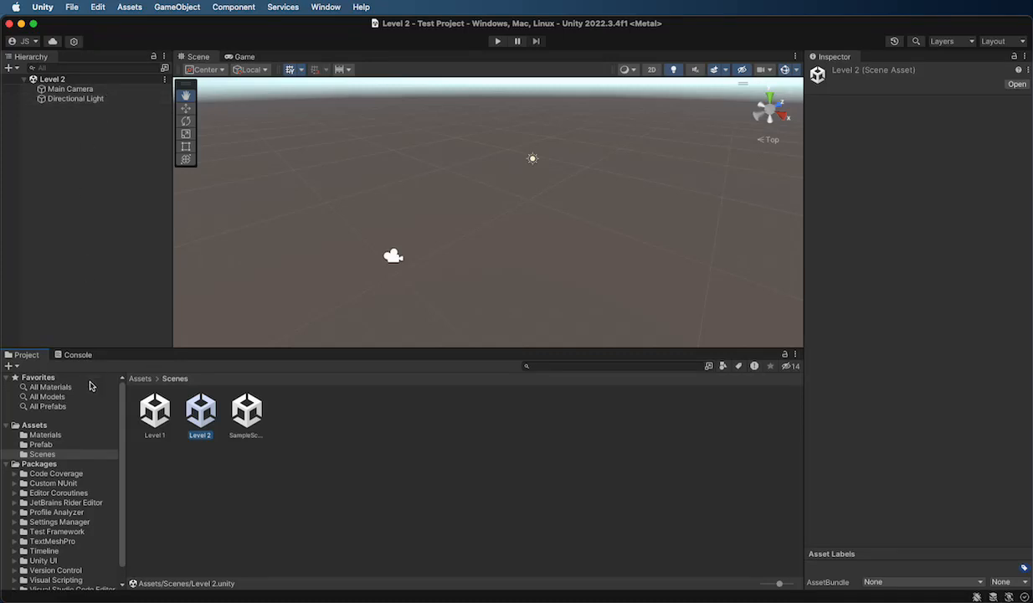
{"action": "left_click", "coordinate": [39, 445]}
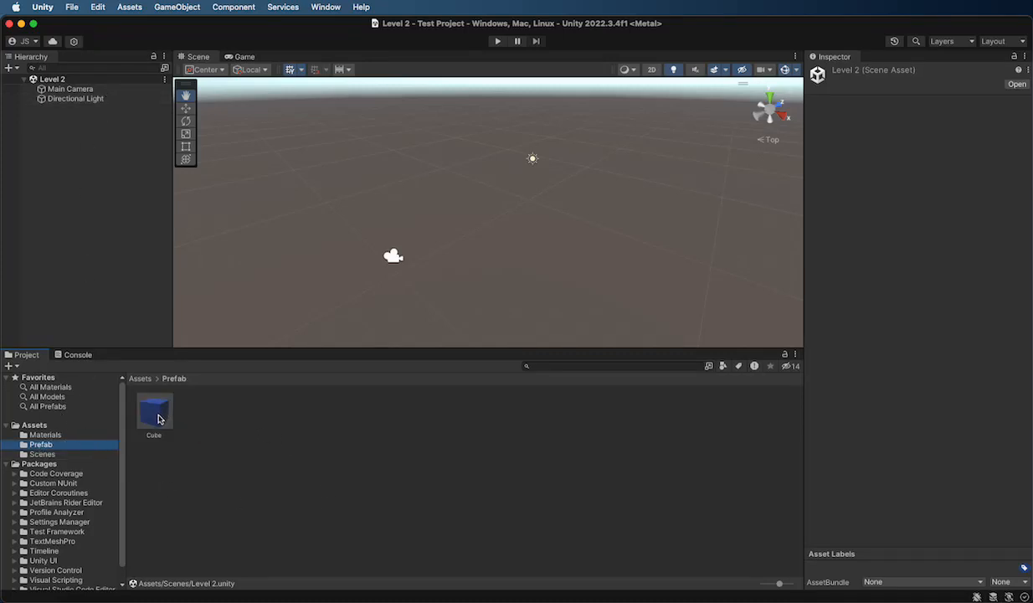
{"action": "left_click_drag", "start_coordinate": [155, 410], "coordinate": [81, 212]}
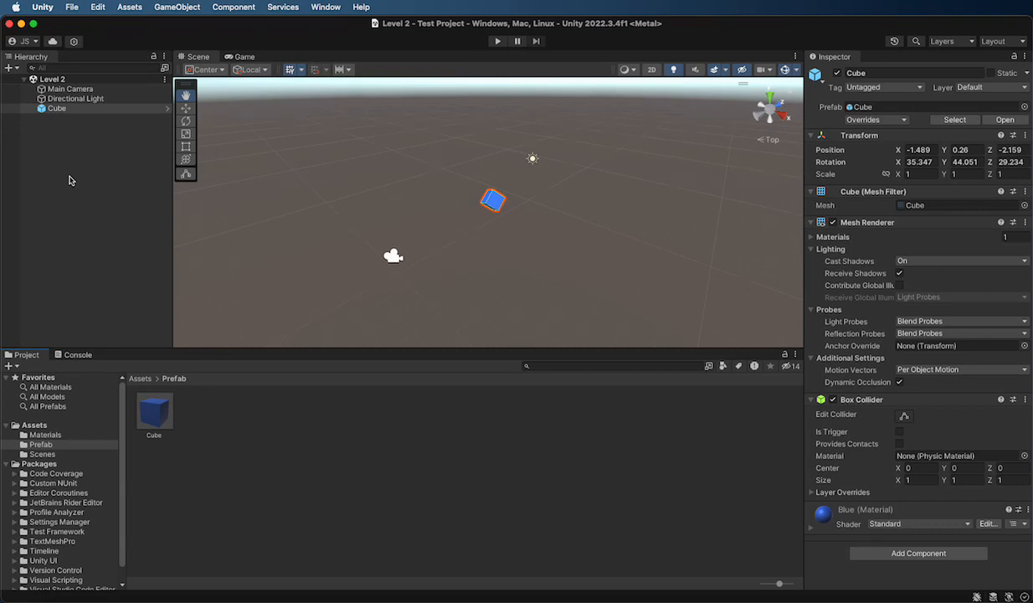
Open the Level 1 scene from the Scenes folder, followed by SampleScene.
{"action": "left_click", "coordinate": [42, 453]}
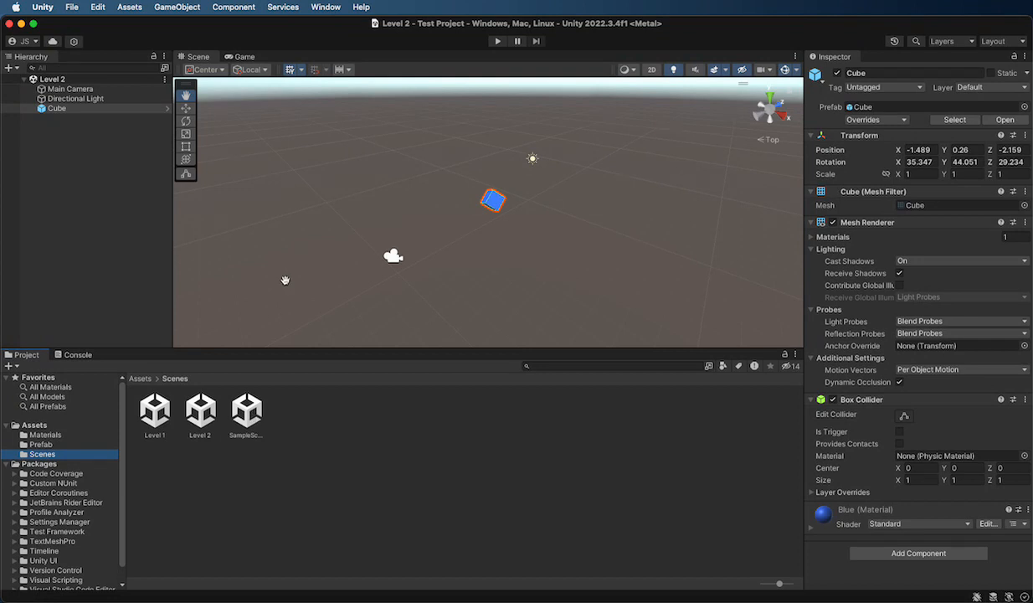
{"action": "double_click", "coordinate": [156, 404]}
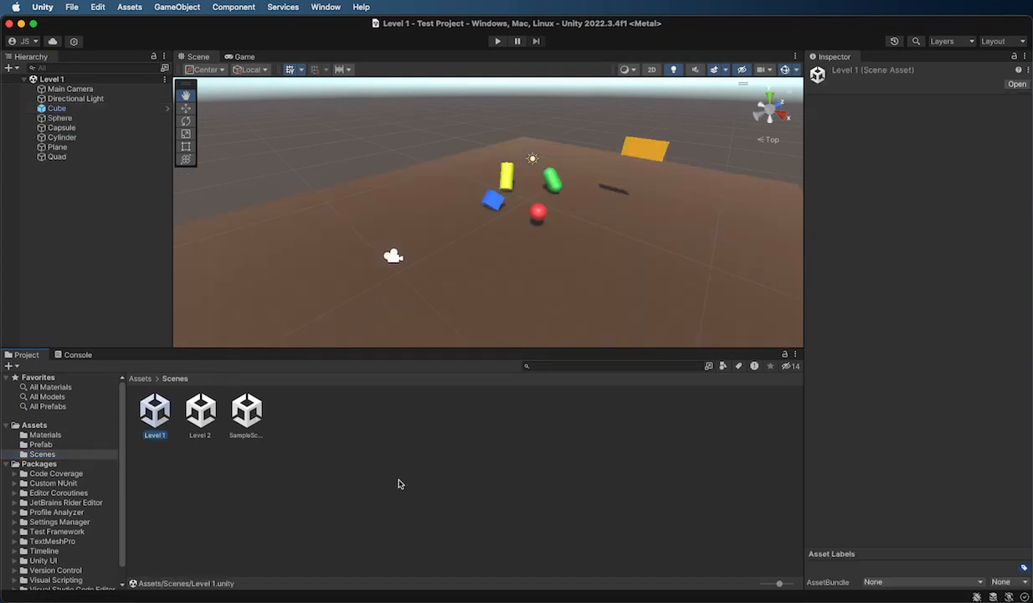
{"action": "double_click", "coordinate": [247, 412]}
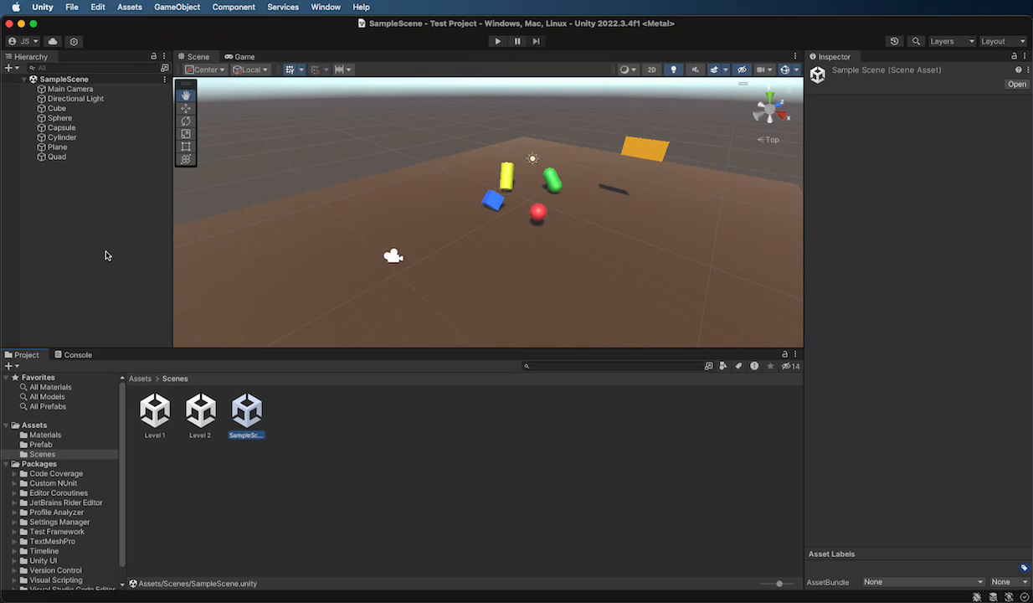
Run SampleScene in Play mode to view it through the game camera, and stop playback.
{"action": "left_click", "coordinate": [476, 35]}
{"action": "left_click", "coordinate": [498, 41]}
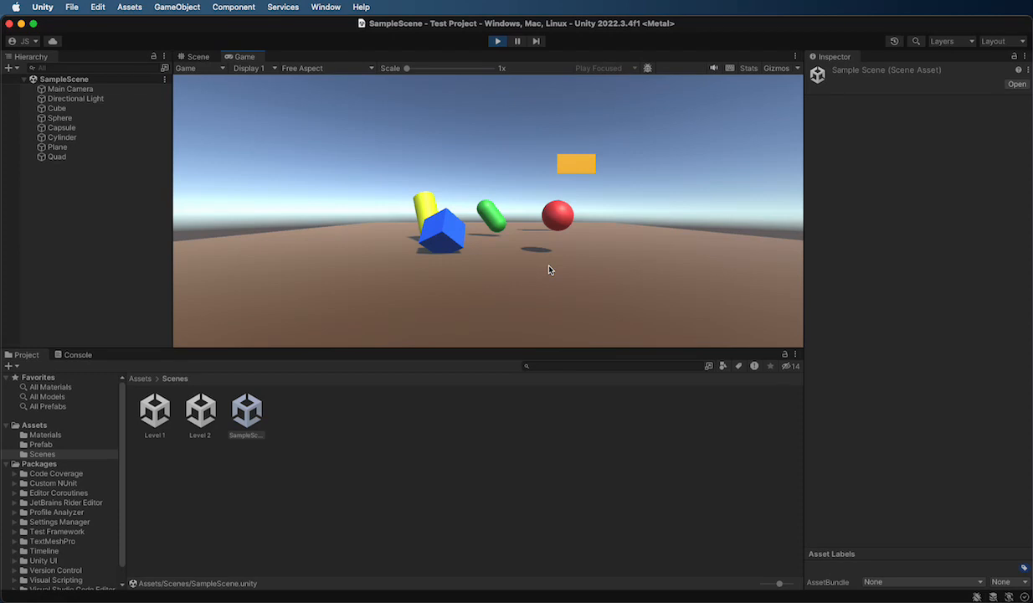
{"action": "left_click", "coordinate": [497, 41]}
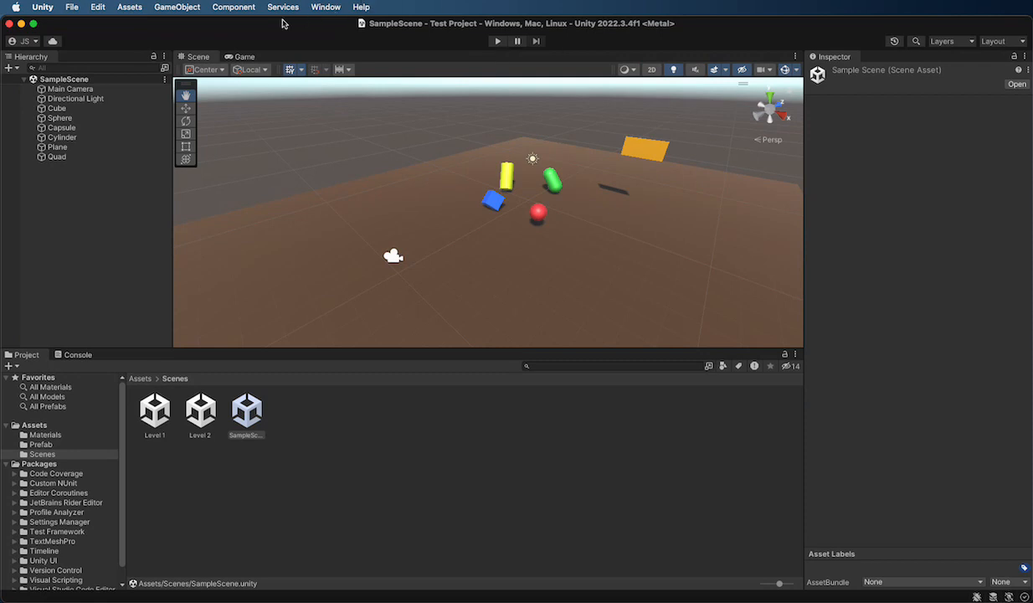
Open the Build Settings and add the currently open SampleScene to the scenes in the build.
{"action": "left_click", "coordinate": [76, 8]}
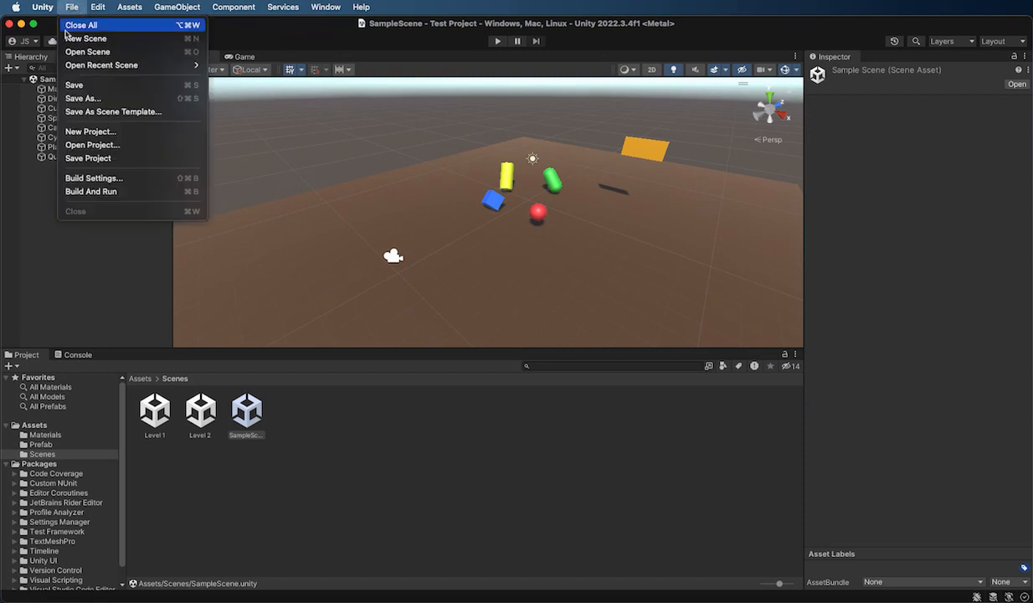
{"action": "left_click", "coordinate": [93, 180]}
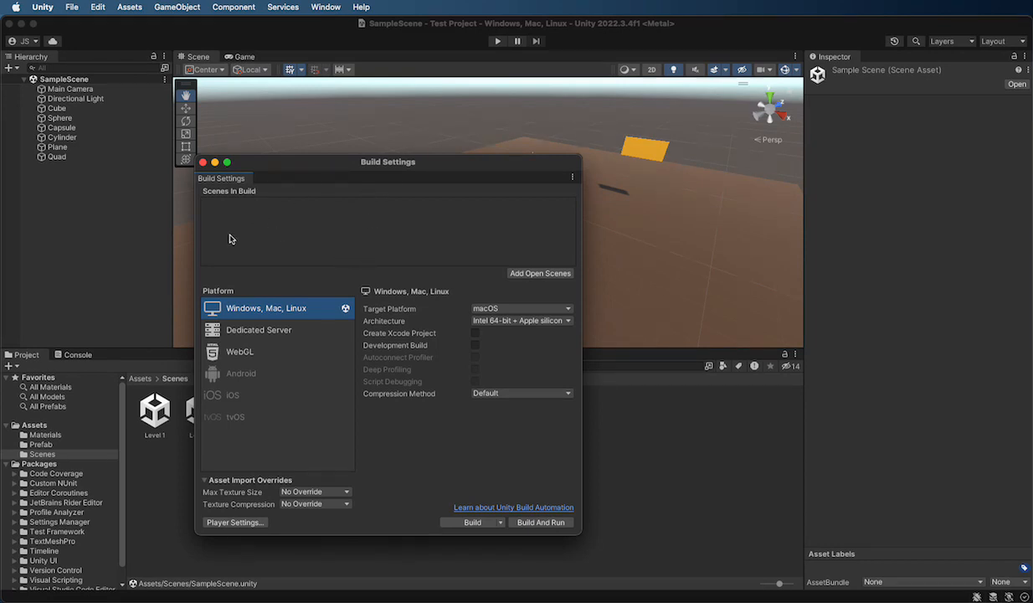
{"action": "left_click_drag", "start_coordinate": [310, 167], "coordinate": [240, 159]}
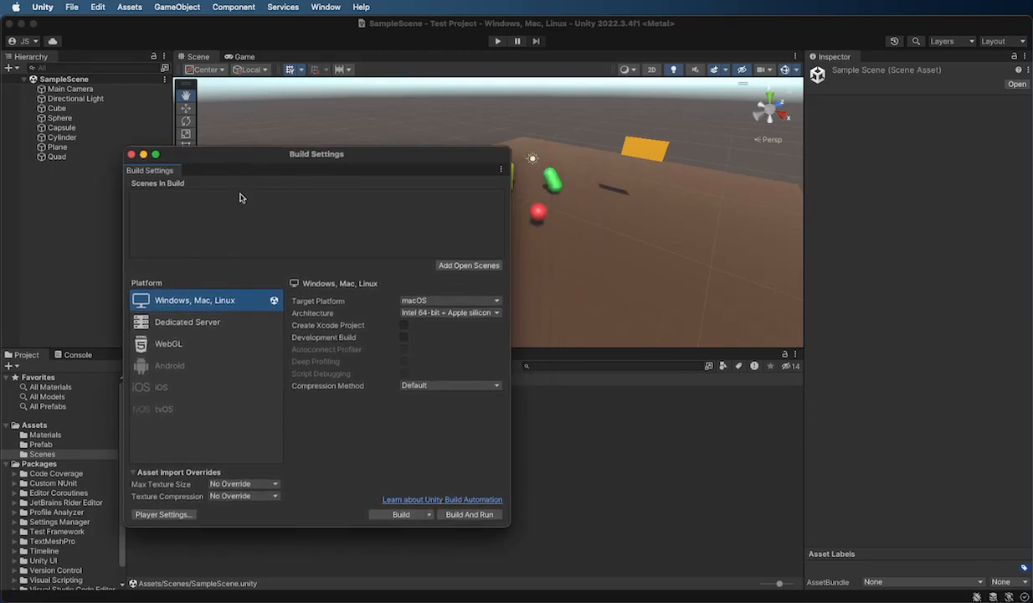
{"action": "left_click", "coordinate": [479, 267]}
Add the Level 1 and Level 2 scenes from the Scenes folder to the build list below SampleScene.
{"action": "left_click_drag", "start_coordinate": [254, 152], "coordinate": [626, 170]}
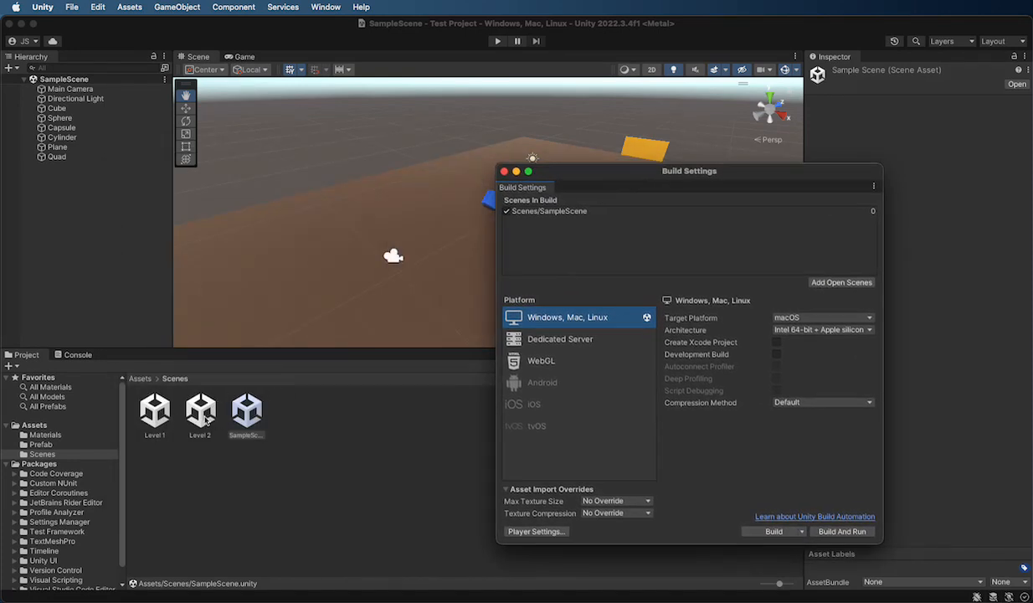
{"action": "left_click", "coordinate": [167, 408]}
{"action": "left_click_drag", "start_coordinate": [167, 411], "coordinate": [540, 236]}
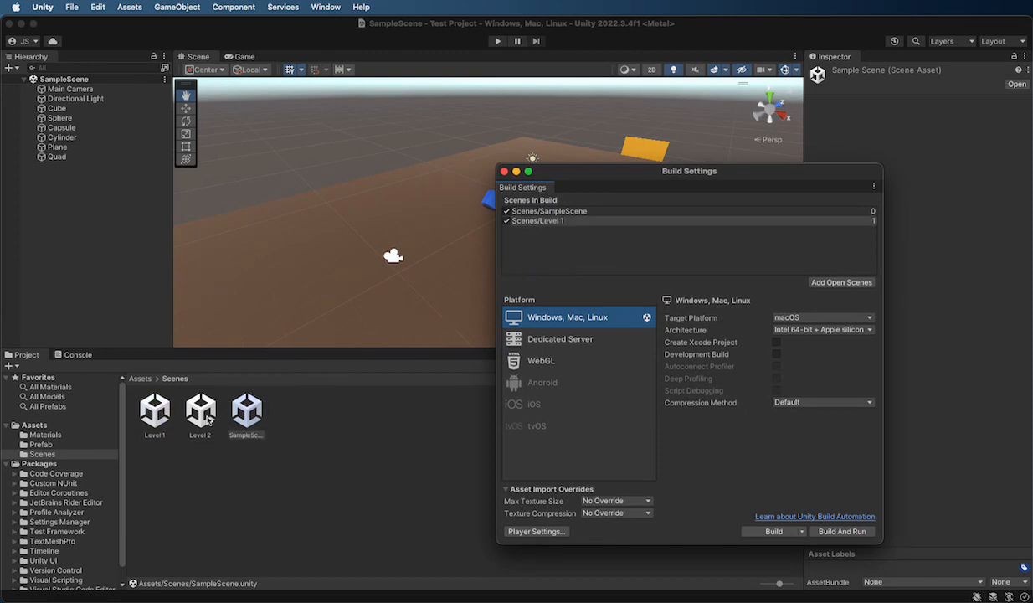
{"action": "left_click_drag", "start_coordinate": [201, 409], "coordinate": [544, 239]}
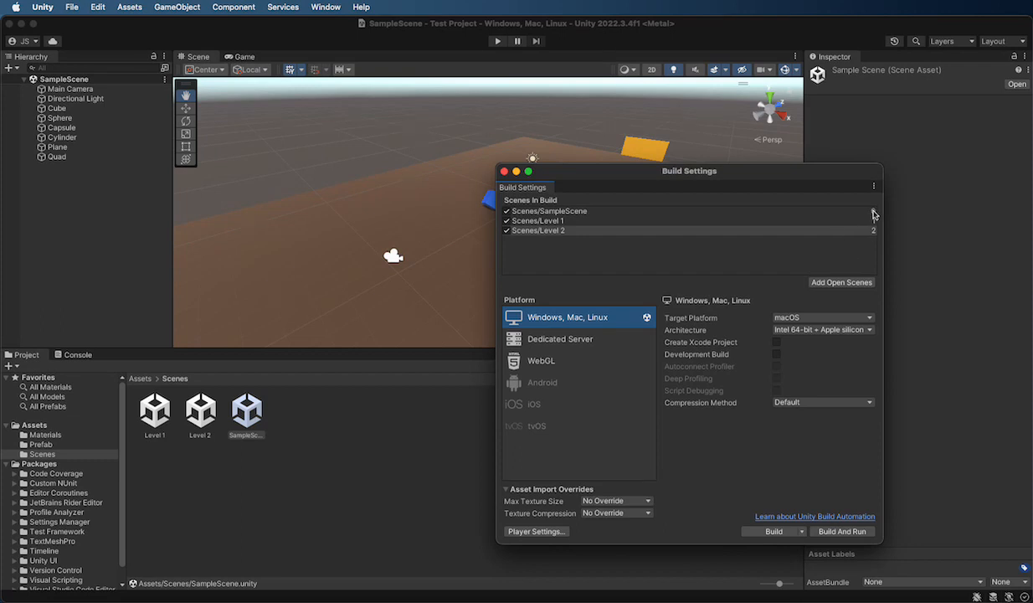
Reorder the build scenes so SampleScene comes after Level 1 and Level 2, and return it to the first position.
{"action": "left_click", "coordinate": [551, 231]}
{"action": "mouse_move", "coordinate": [550, 231]}
{"action": "left_mouse_down"}
{"action": "mouse_move", "coordinate": [554, 217]}
{"action": "mouse_move", "coordinate": [553, 238]}
{"action": "mouse_move", "coordinate": [540, 218]}
{"action": "mouse_move", "coordinate": [560, 213]}
{"action": "mouse_move", "coordinate": [553, 202]}
{"action": "mouse_move", "coordinate": [551, 214]}
{"action": "left_mouse_up"}
{"action": "left_click", "coordinate": [558, 212]}
{"action": "left_click", "coordinate": [549, 222]}
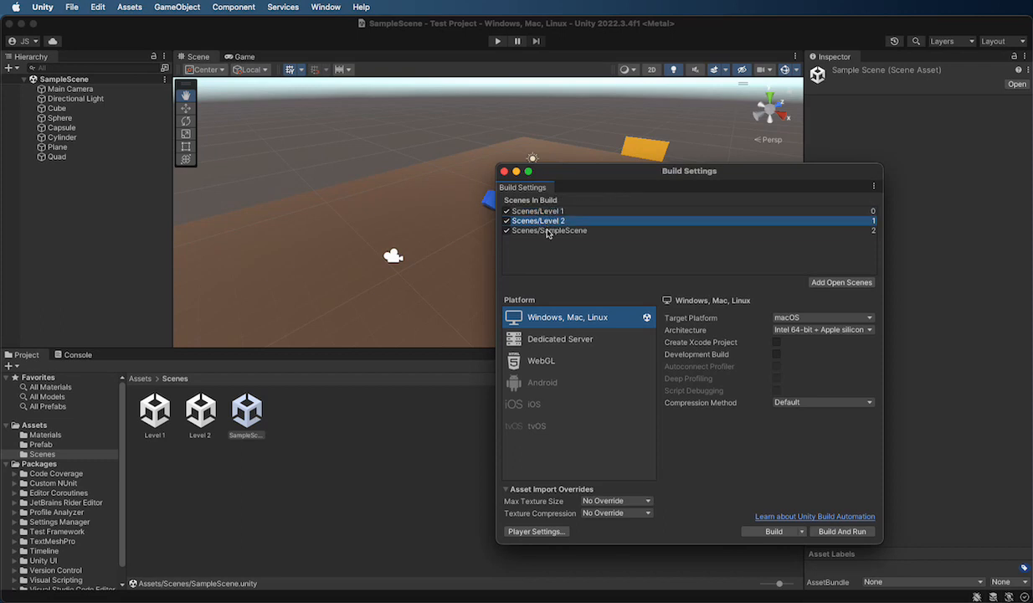
{"action": "left_click", "coordinate": [550, 233]}
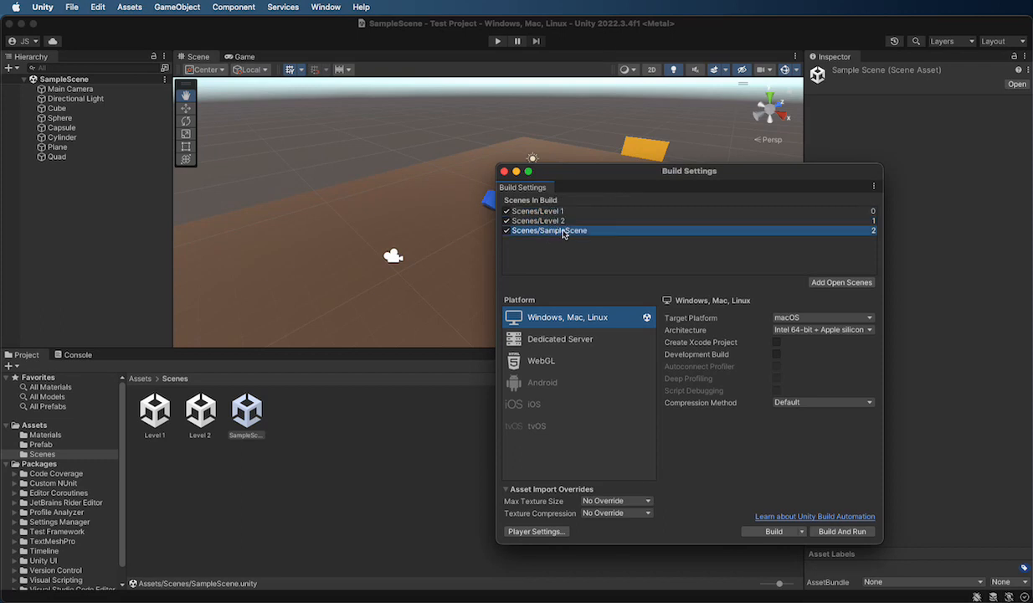
{"action": "left_click_drag", "start_coordinate": [561, 211], "coordinate": [558, 208]}
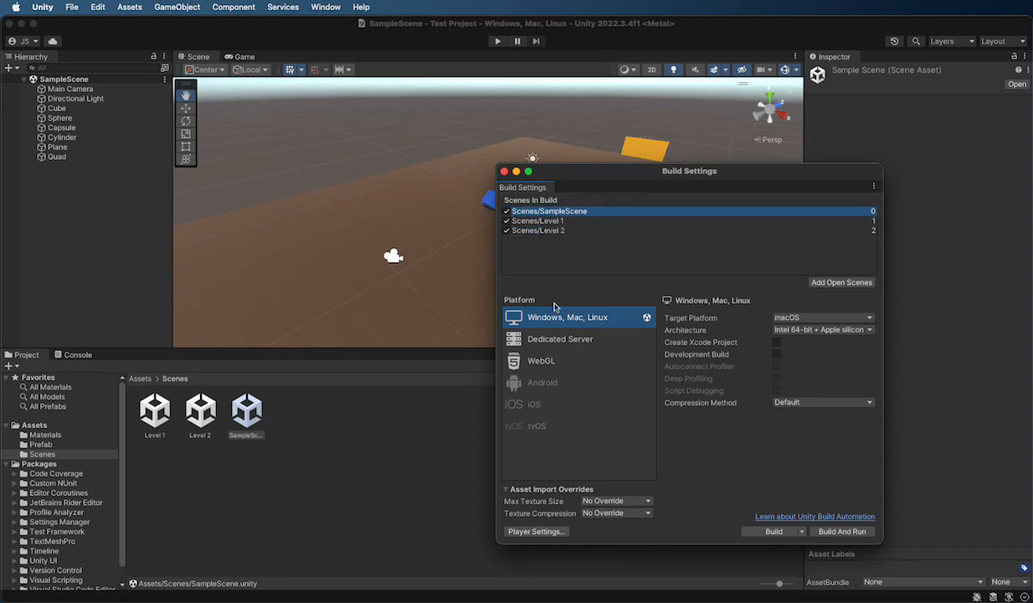
Remove SampleScene from the scenes in the build and close the Build Settings.
{"action": "left_click", "coordinate": [536, 231]}
{"action": "left_click", "coordinate": [556, 214]}
{"action": "key", "text": "BackSpace"}
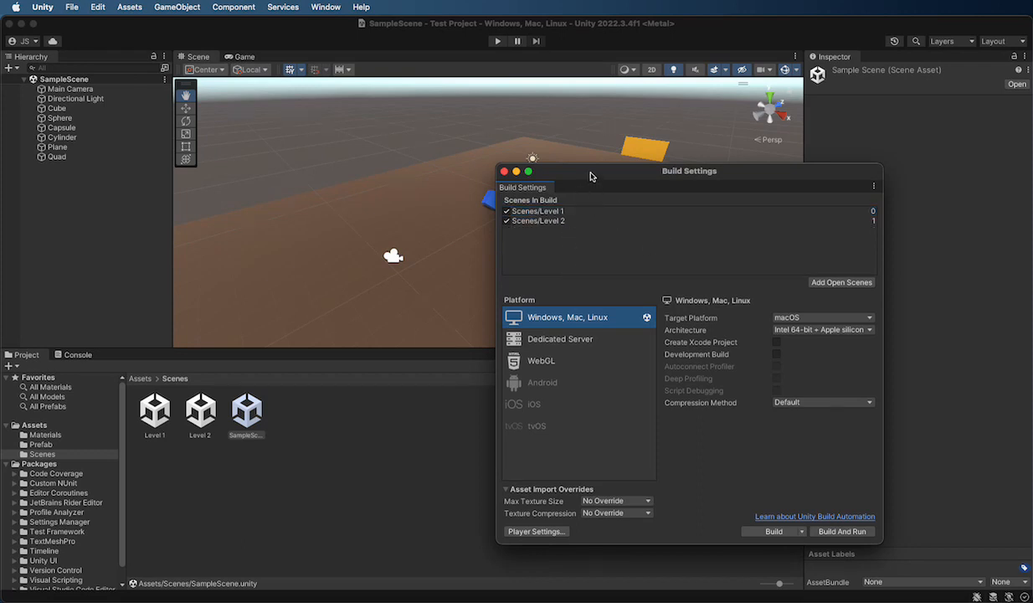
{"action": "left_click_drag", "start_coordinate": [591, 173], "coordinate": [576, 190]}
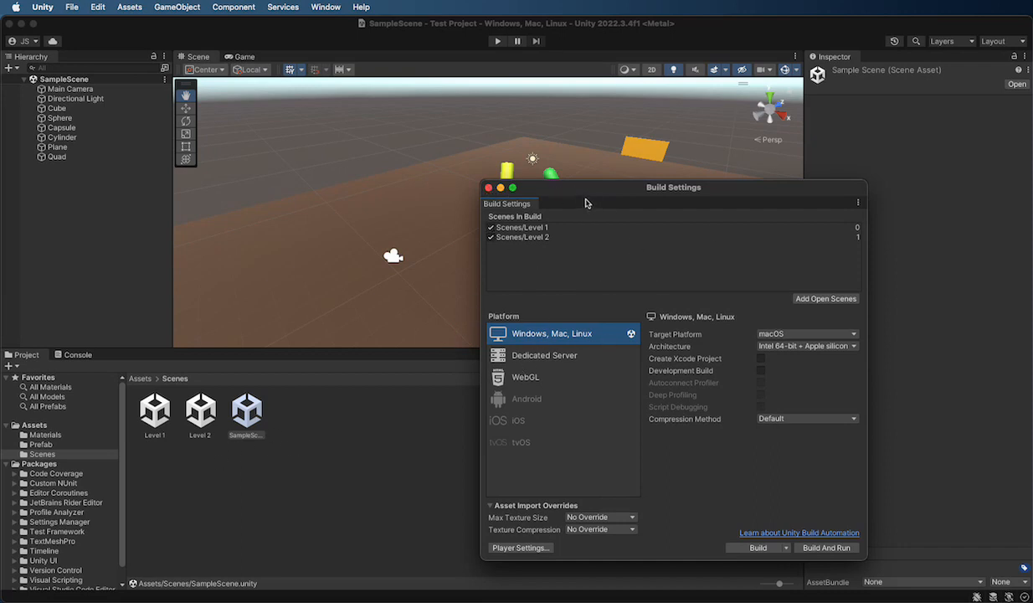
{"action": "left_click_drag", "start_coordinate": [567, 196], "coordinate": [515, 183]}
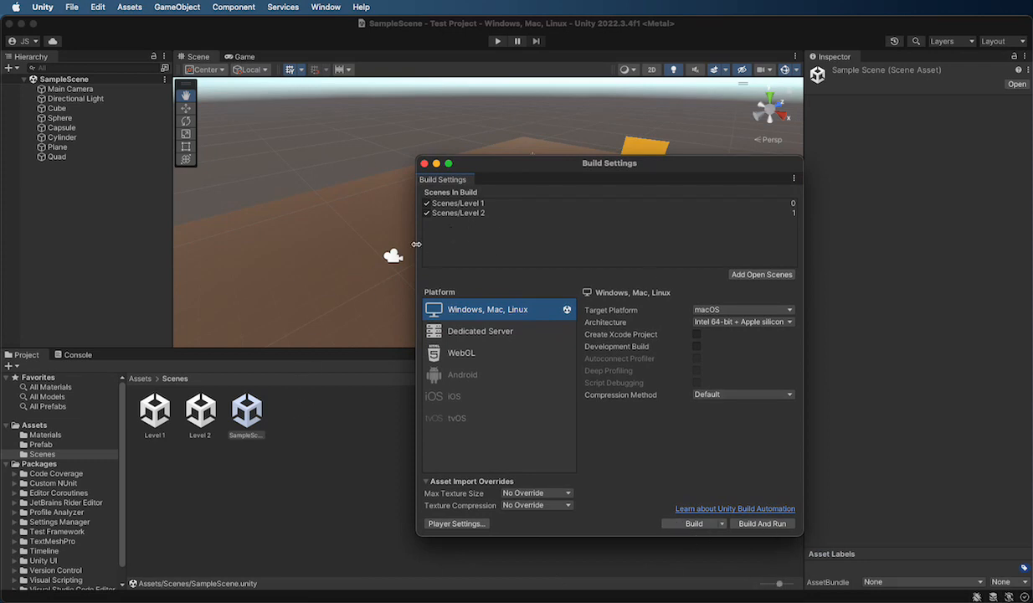
{"action": "left_click", "coordinate": [425, 163]}
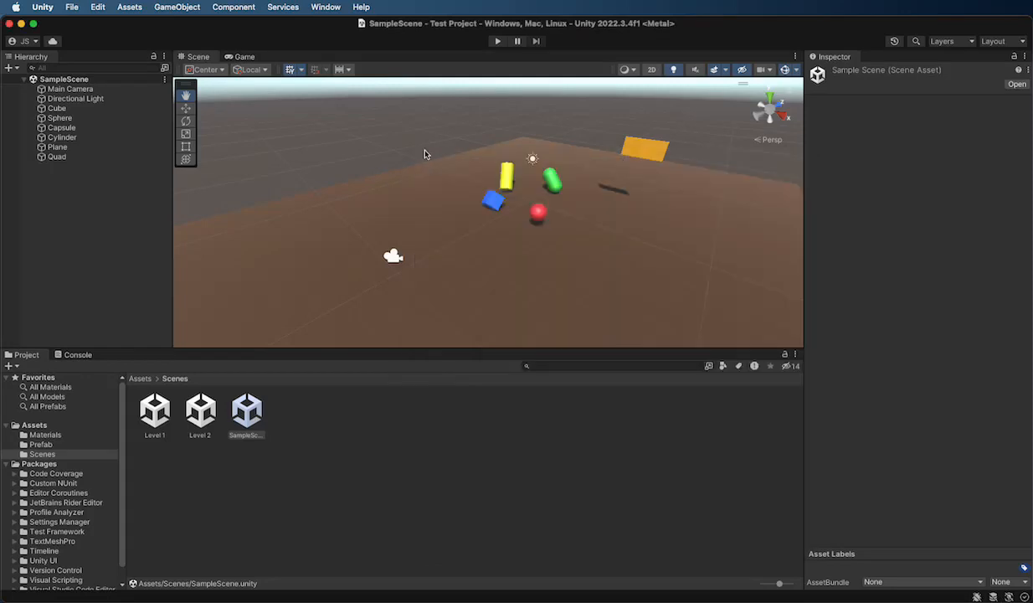